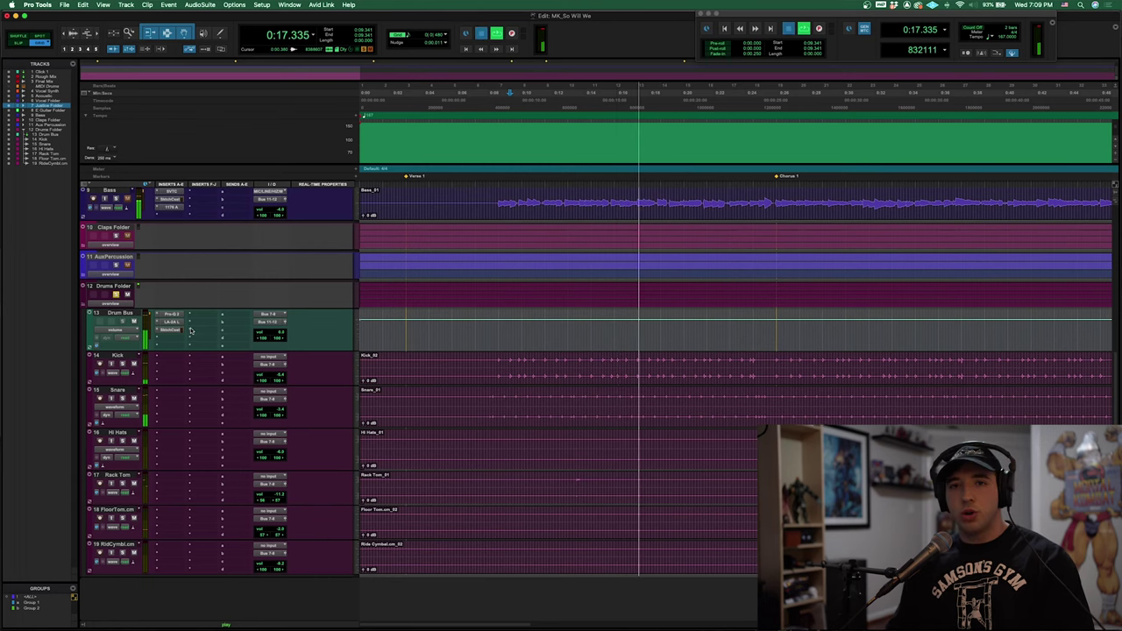
# Step: Audition the soloed drums with the Pro-Q 3, LA-2A and SketchCassette inserts on the Drum Bus bypassed
pyautogui.press('space')
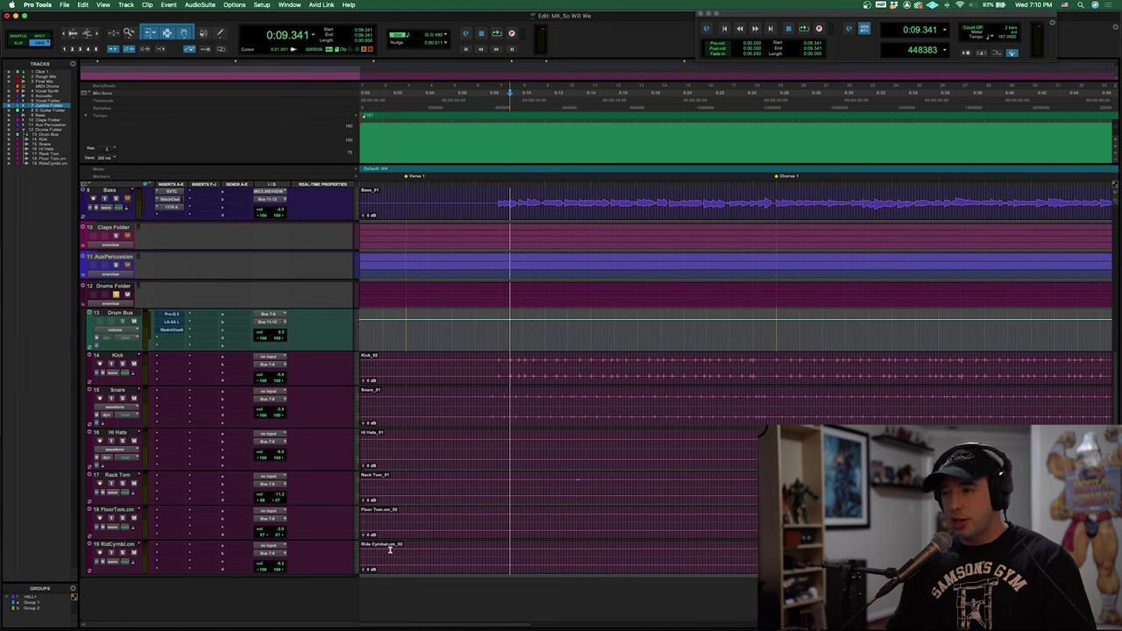
pyautogui.press('space')
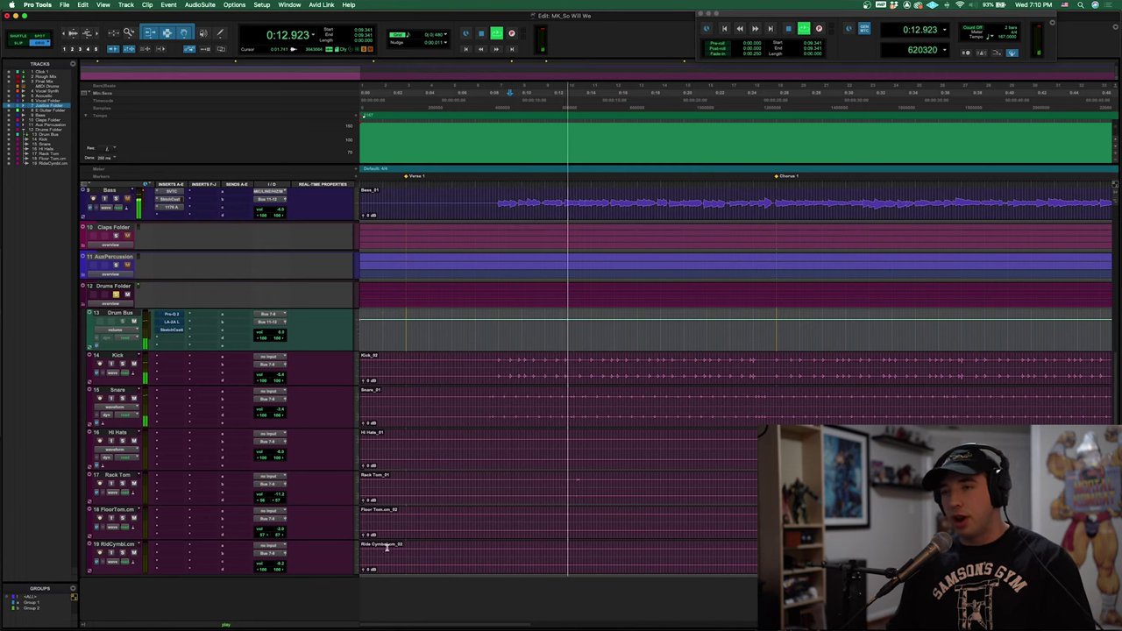
pyautogui.press('space')
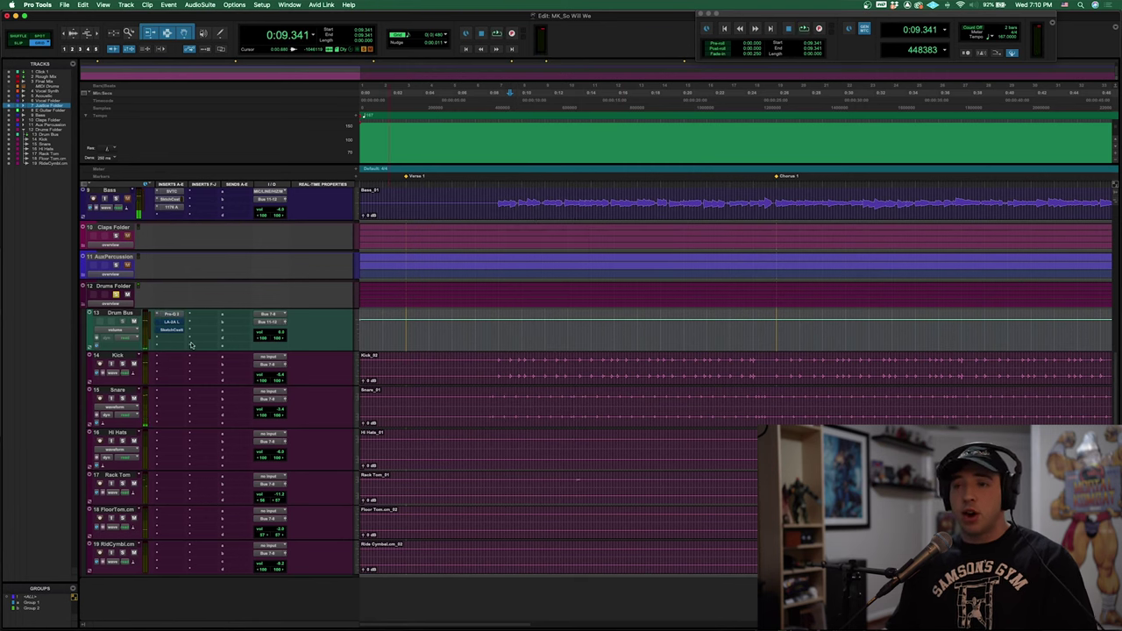
# Step: Re-enable and inspect the Pro-Q 3 low cut and the LA-2A compressor on the Drum Bus, closing each plug-in when finished
pyautogui.click(172, 314)
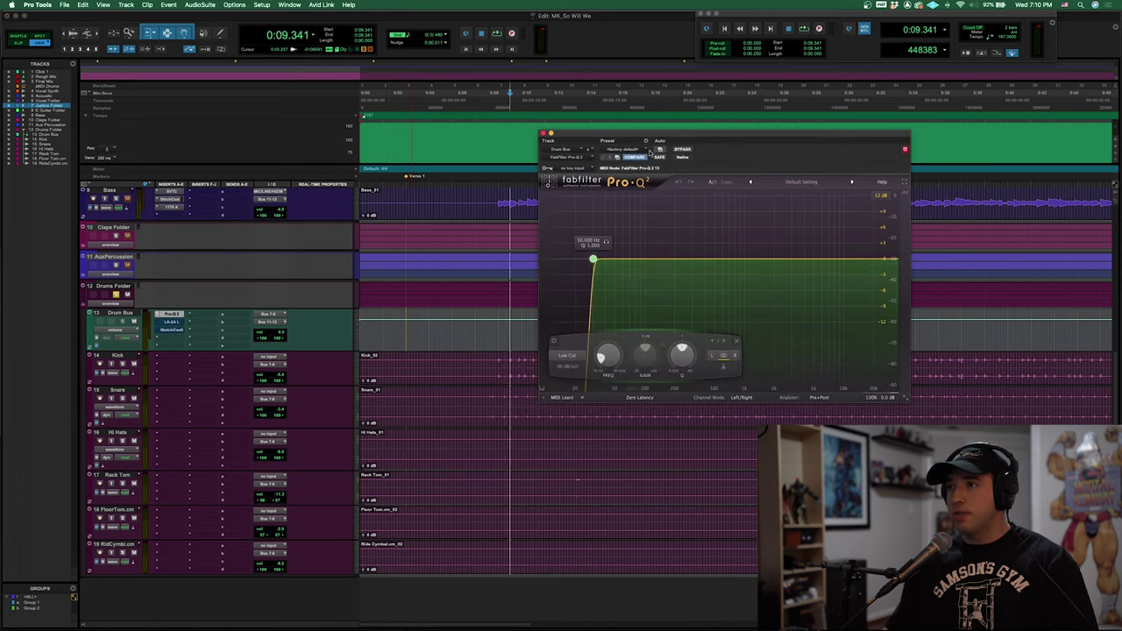
pyautogui.click(172, 314)
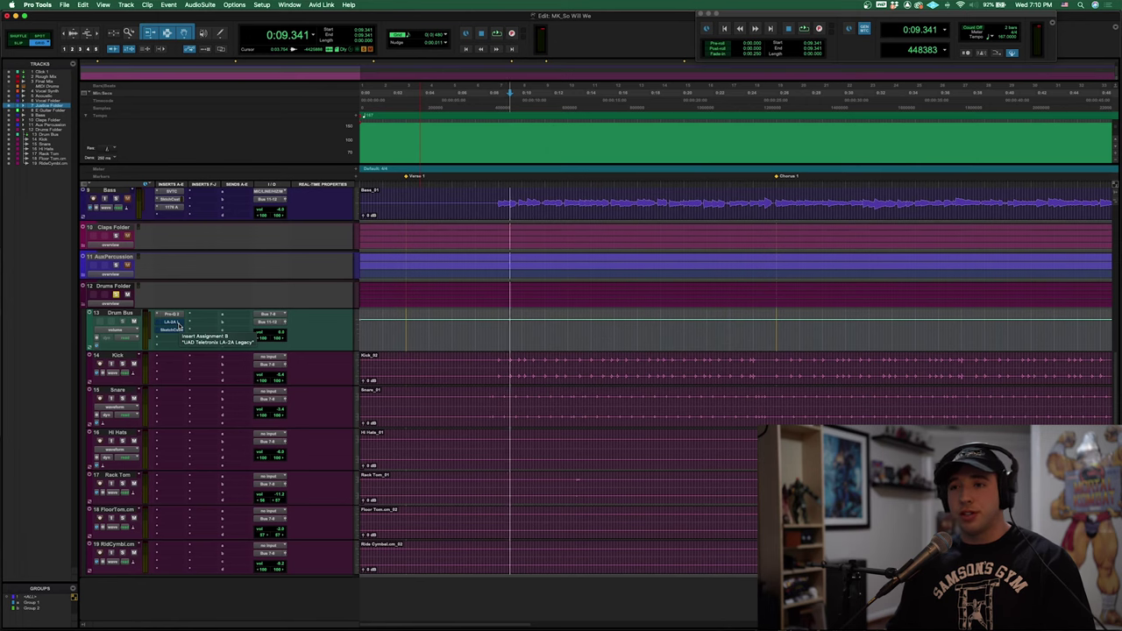
pyautogui.click(179, 324)
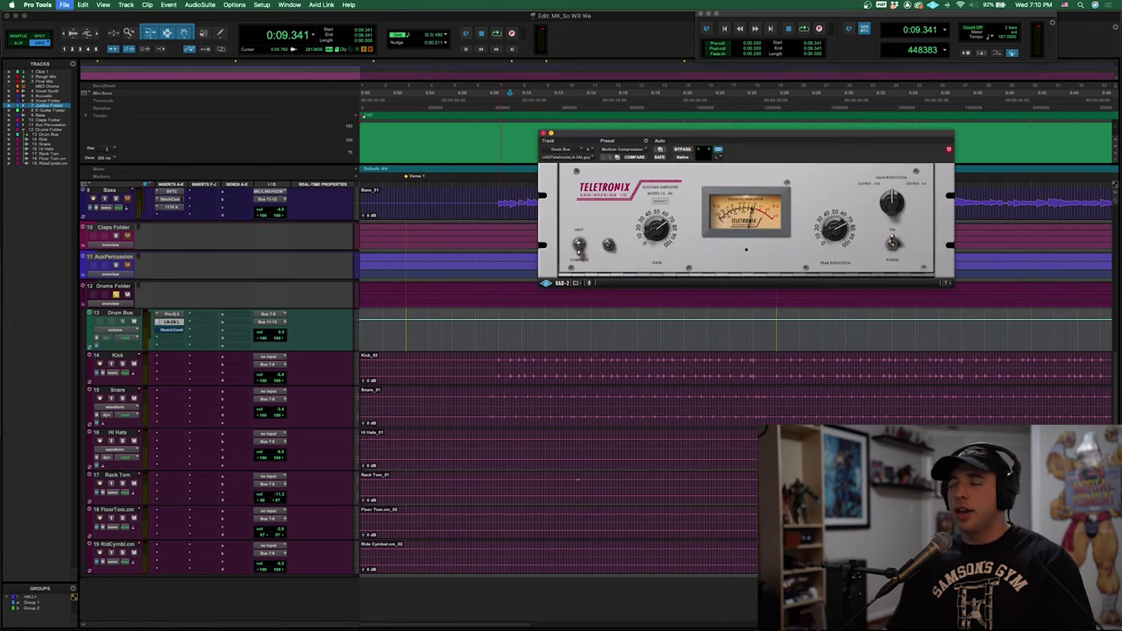
pyautogui.click(637, 149)
pyautogui.click(764, 151)
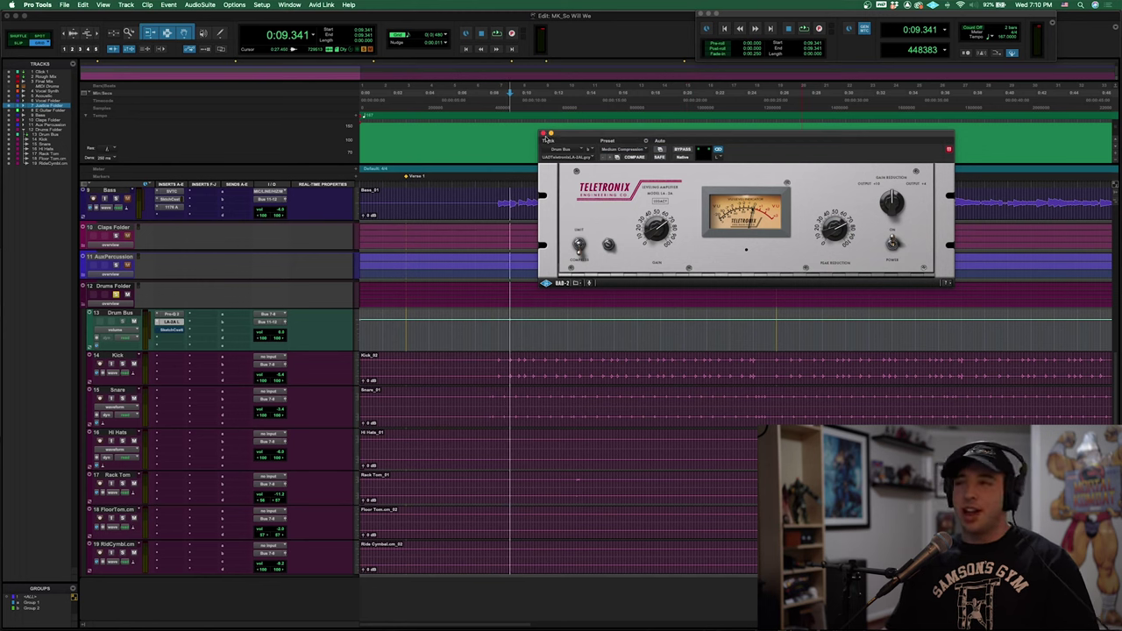
pyautogui.click(544, 135)
# Step: Play the drums from 0:07.904 and inspect the SketchCassette settings on the Drum Bus
pyautogui.click(474, 112)
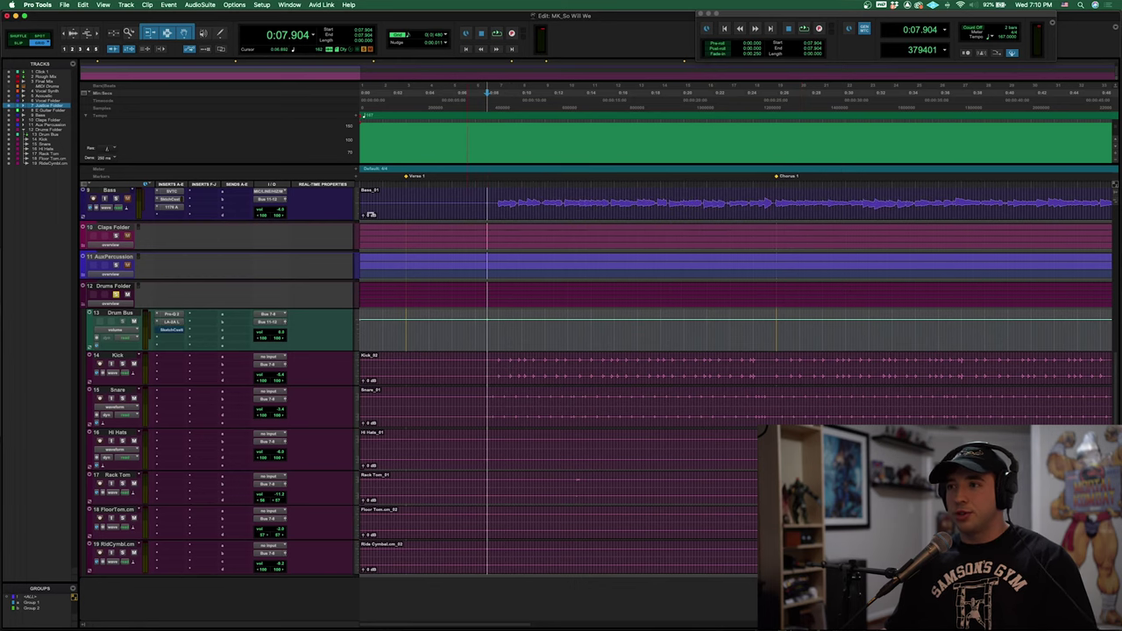
pyautogui.press('space')
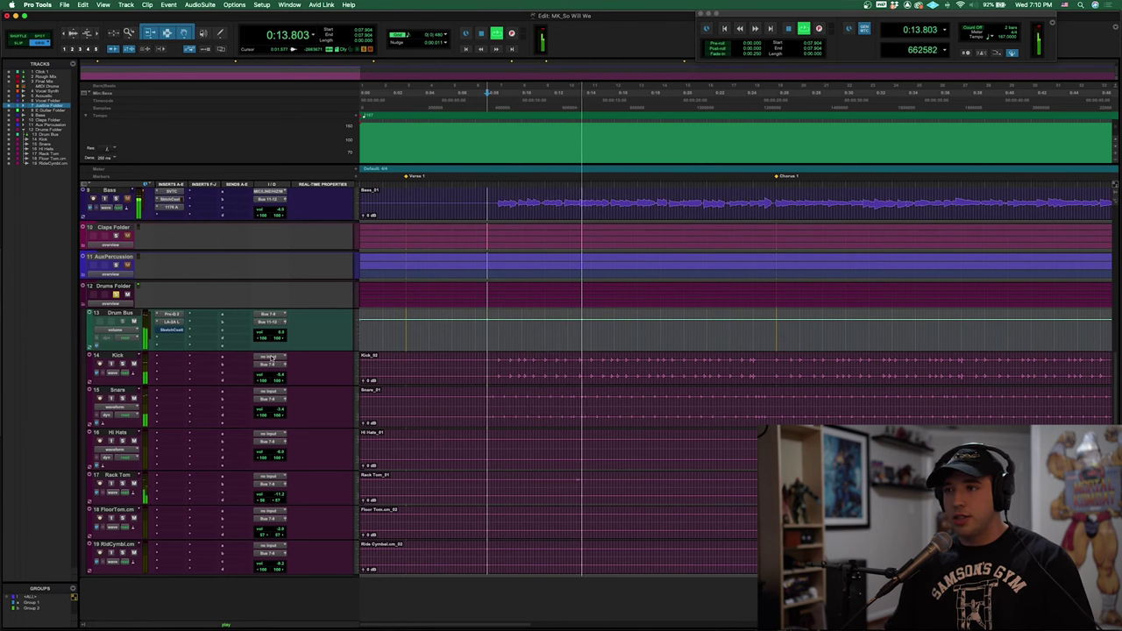
pyautogui.click(172, 330)
pyautogui.press('space')
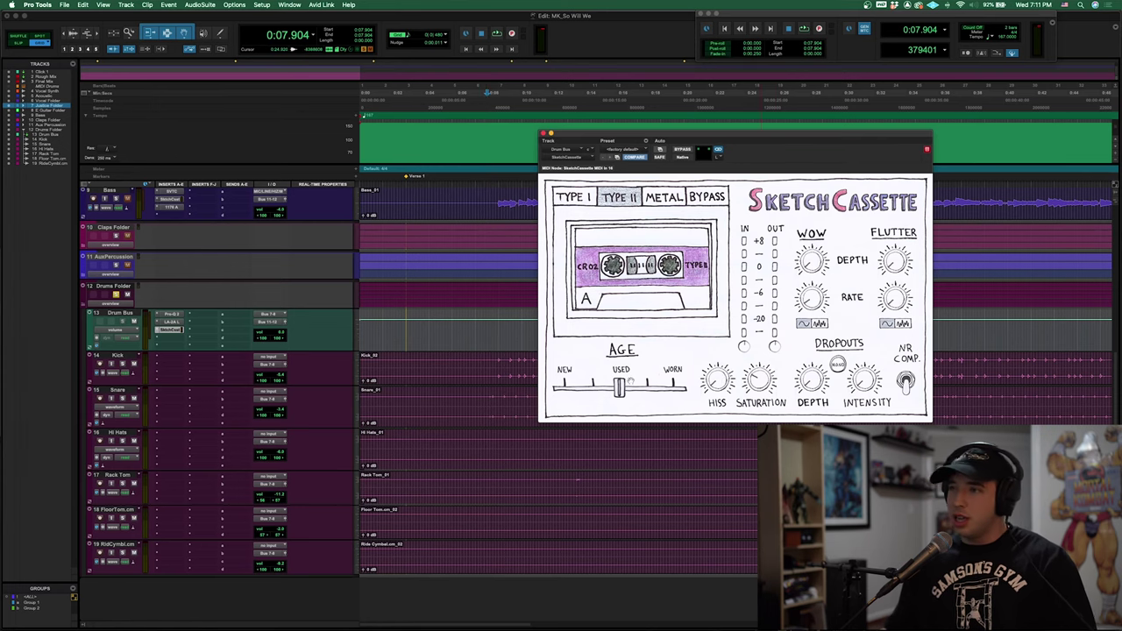
pyautogui.click(544, 133)
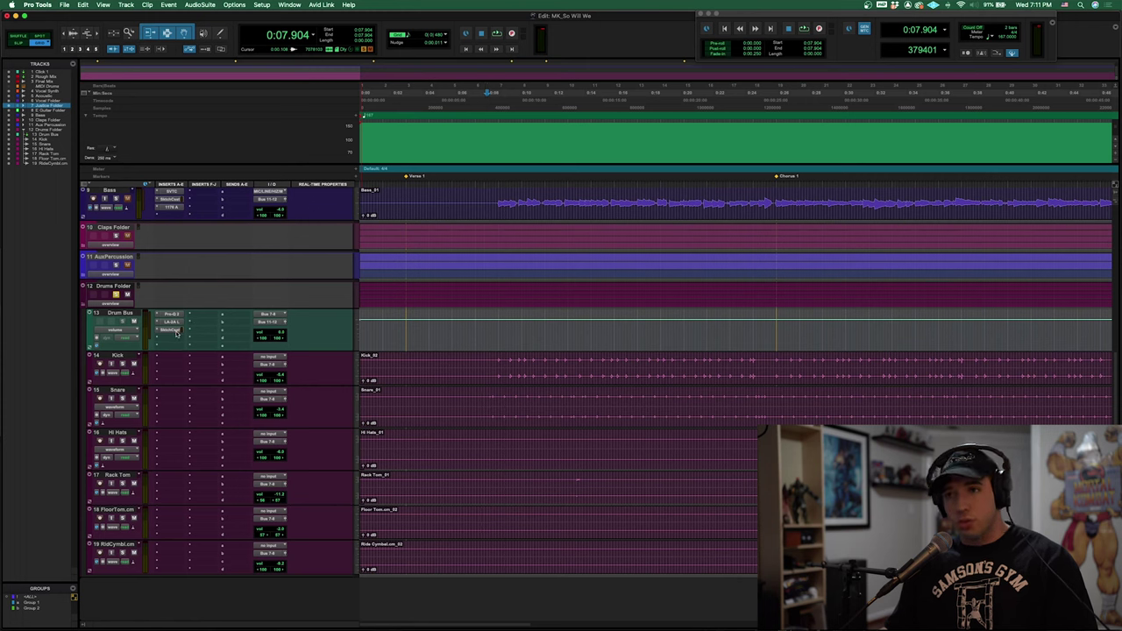
pyautogui.press('space')
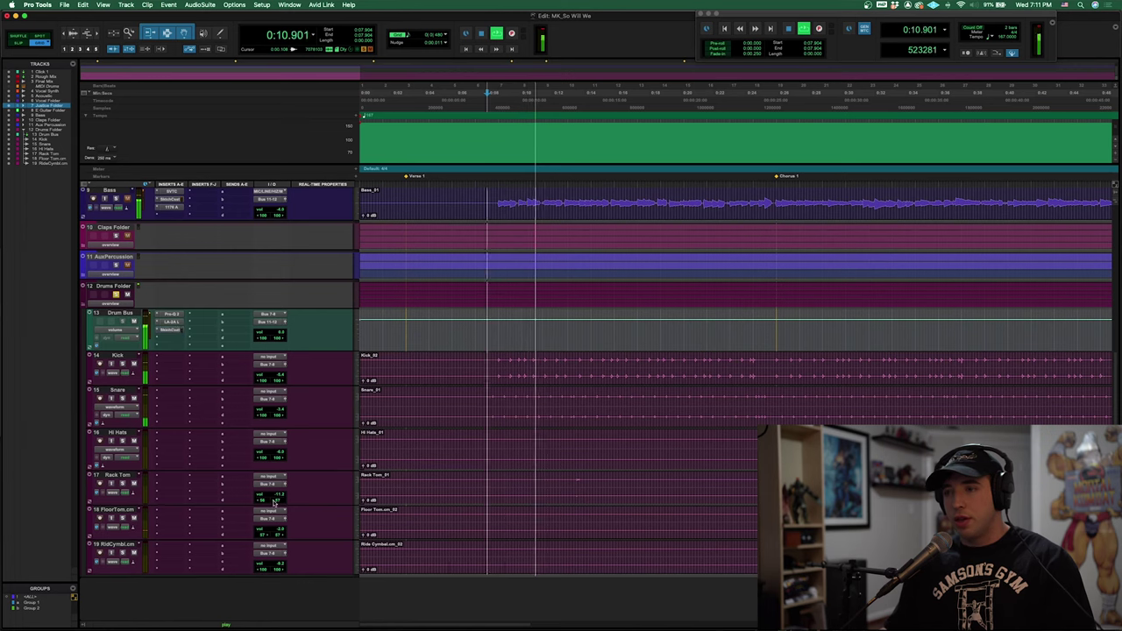
pyautogui.press('space')
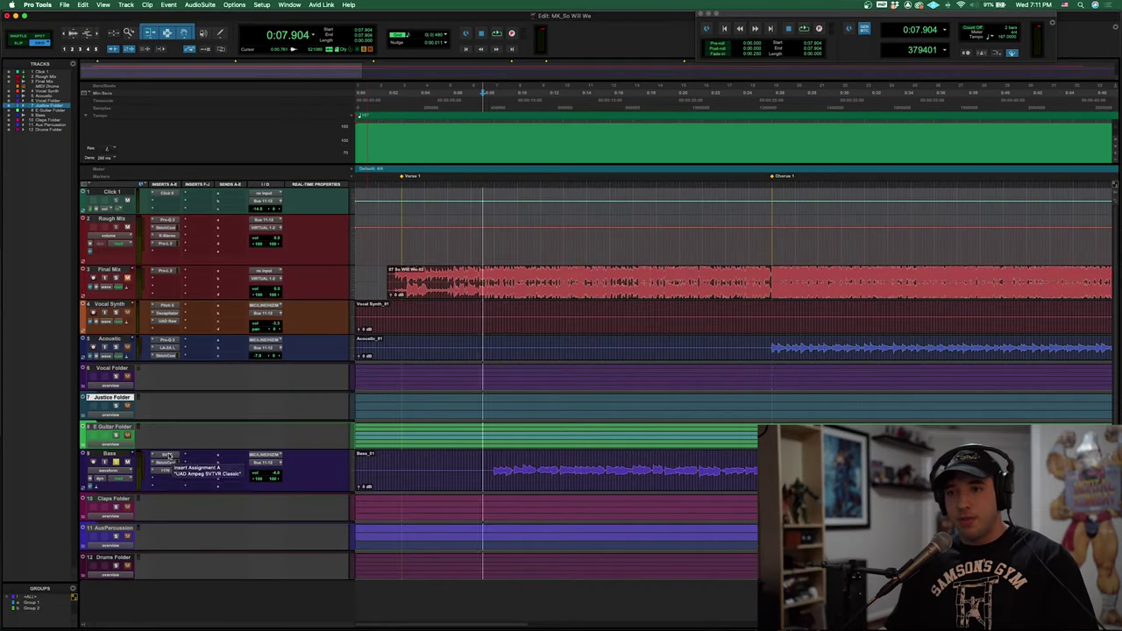
# Step: Inspect the Ampeg SVTVR Classic, SketchCassette and 1176 Rev A inserts on the Bass track and audition the soloed bass
pyautogui.click(167, 457)
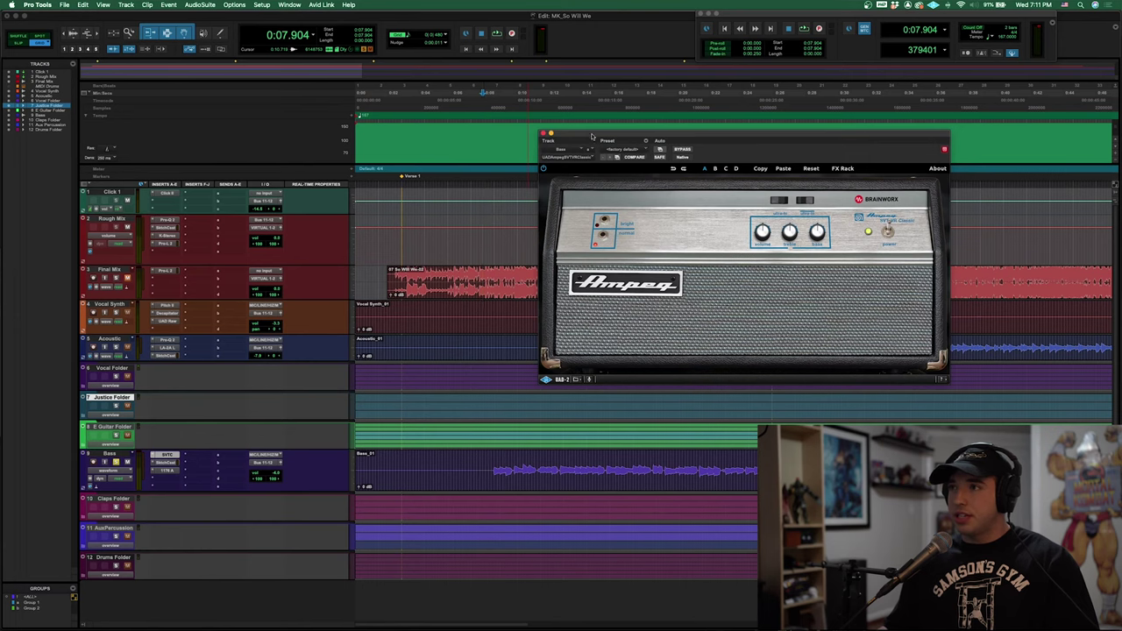
pyautogui.click(175, 463)
pyautogui.click(168, 472)
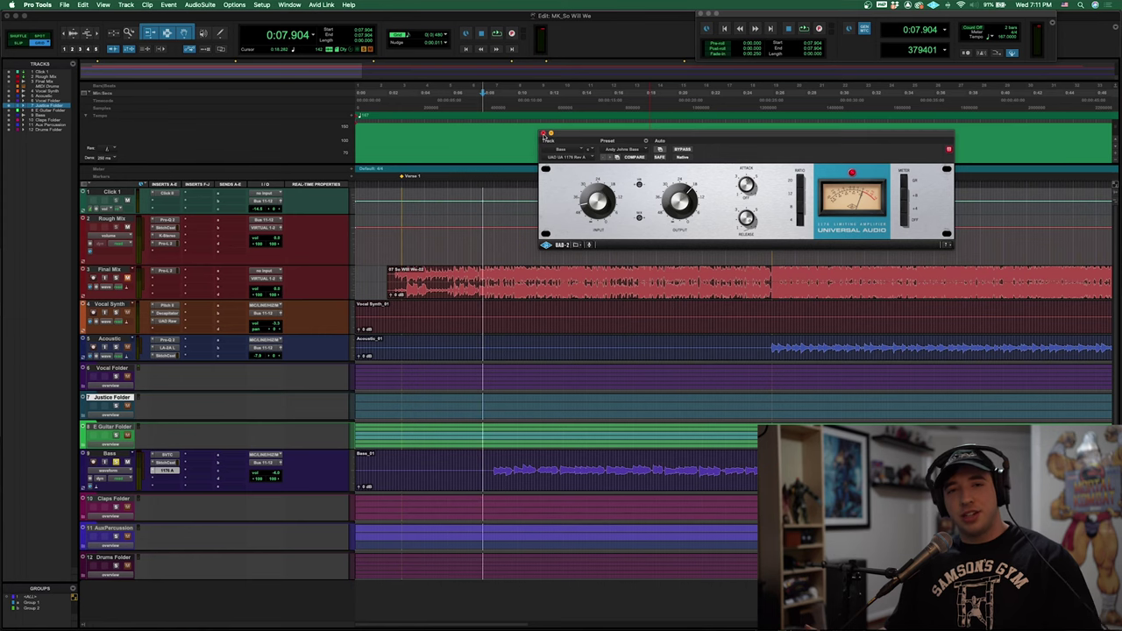
pyautogui.click(544, 134)
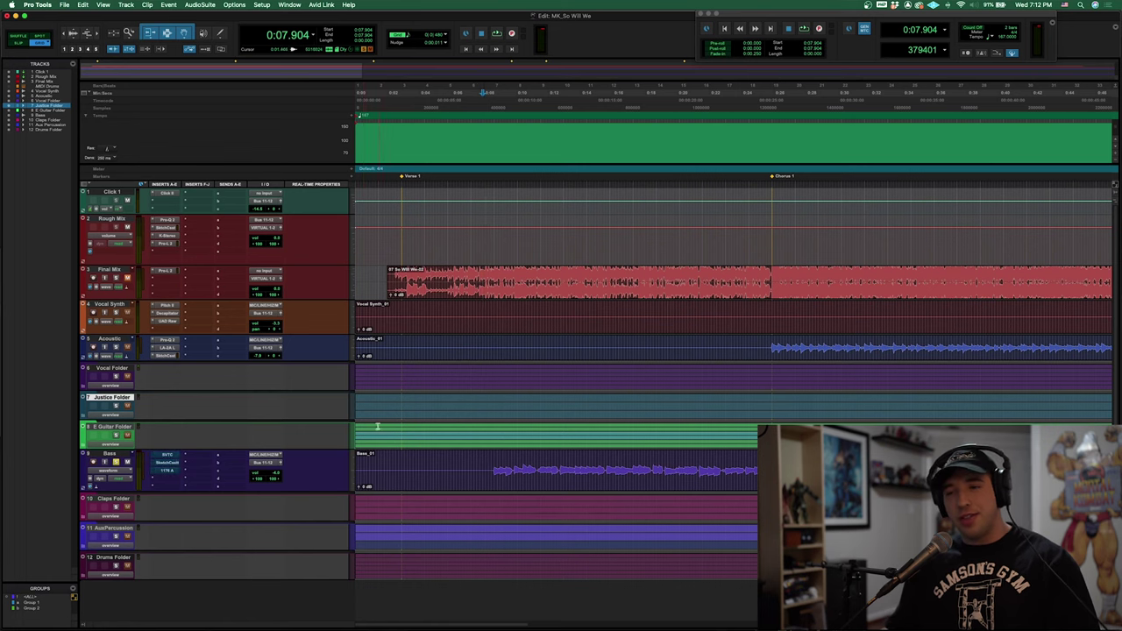
pyautogui.press('space')
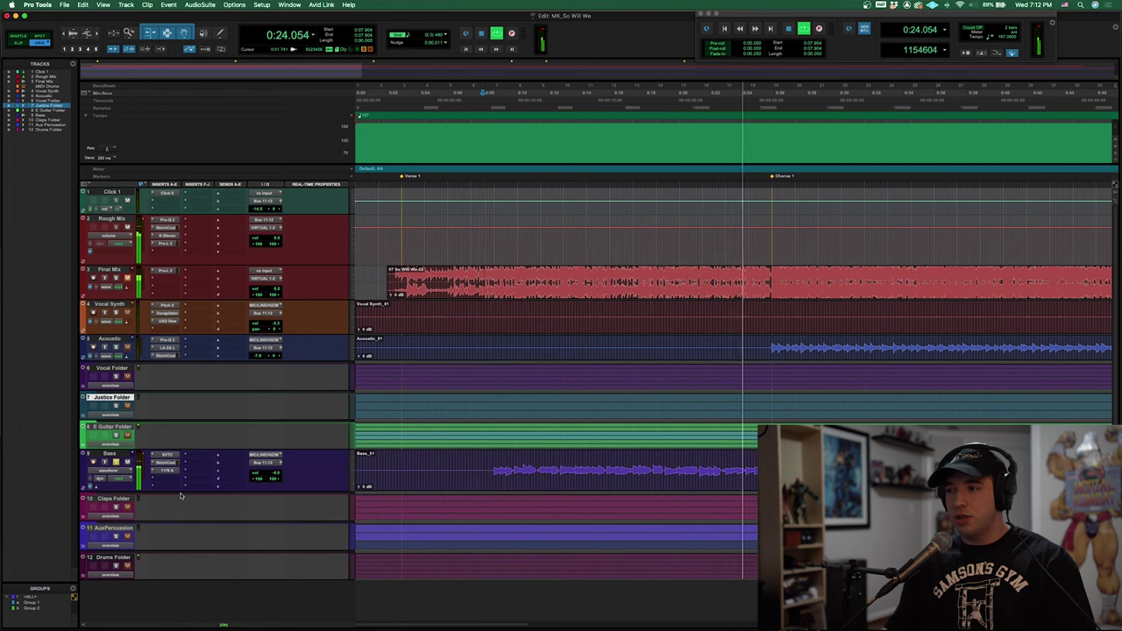
pyautogui.press('space')
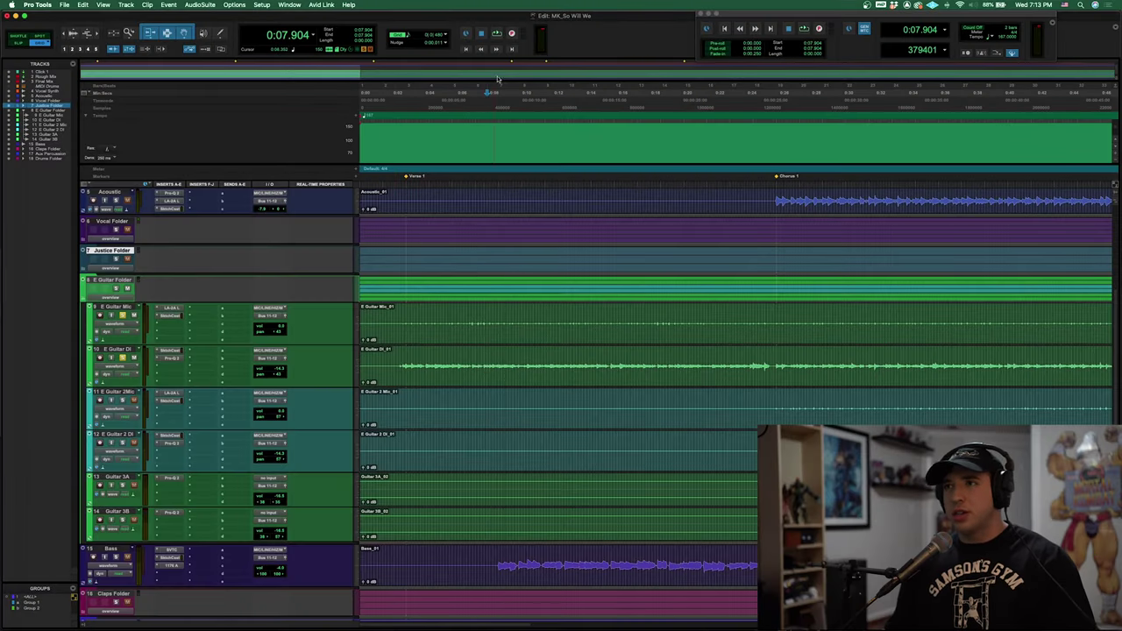
# Step: Audition the soloed E Guitar Mic and E Guitar DI tracks from 0:07.904
pyautogui.press('space')
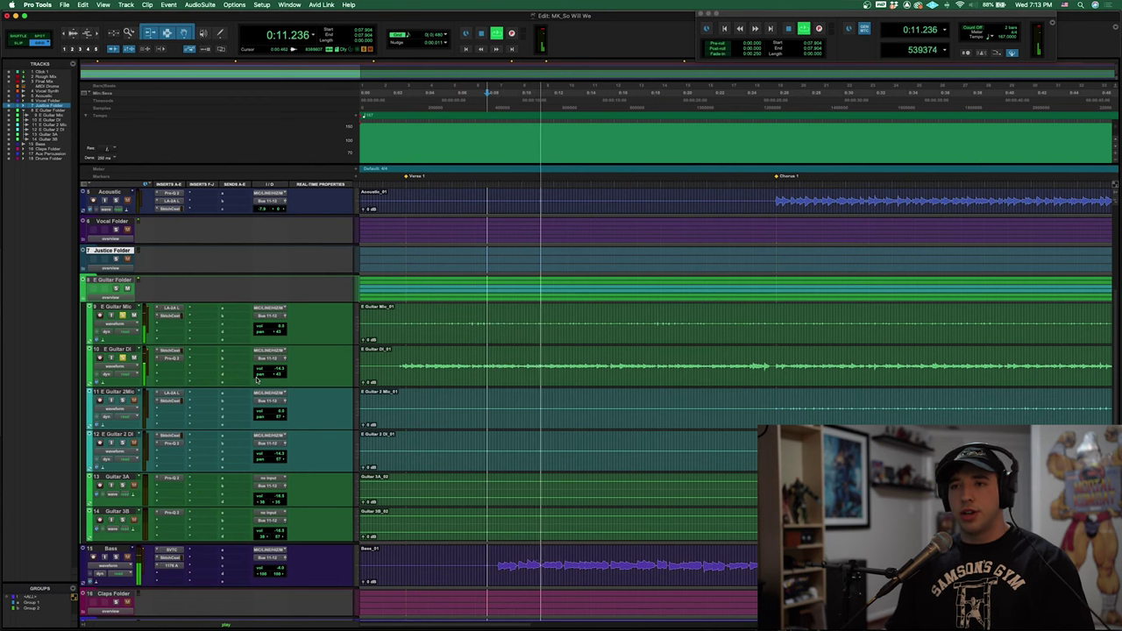
pyautogui.press('space')
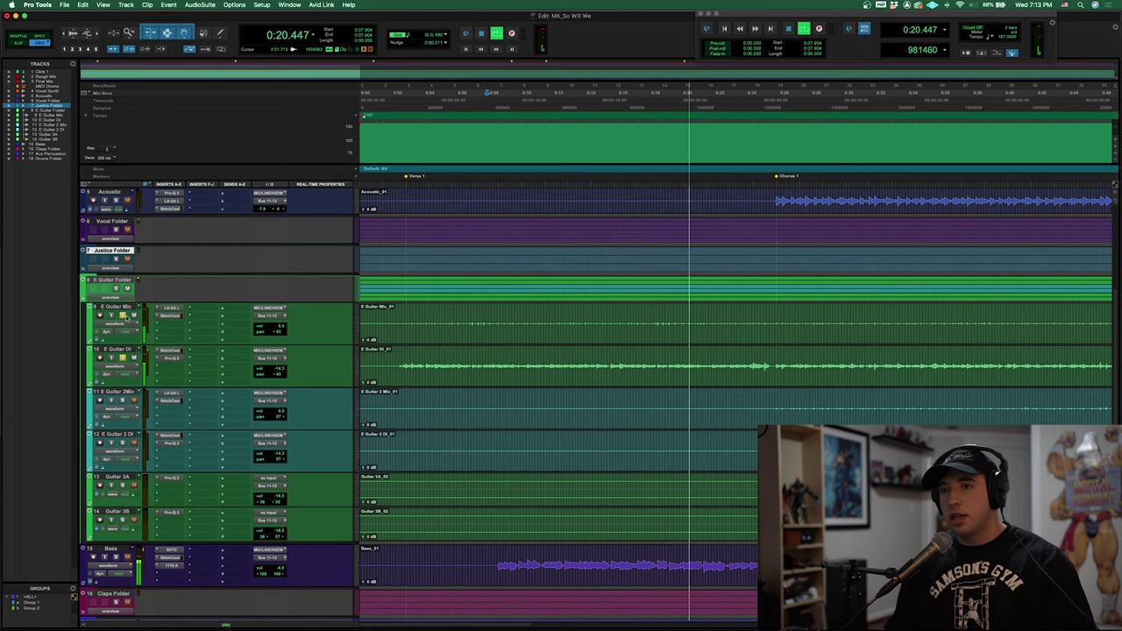
pyautogui.press('space')
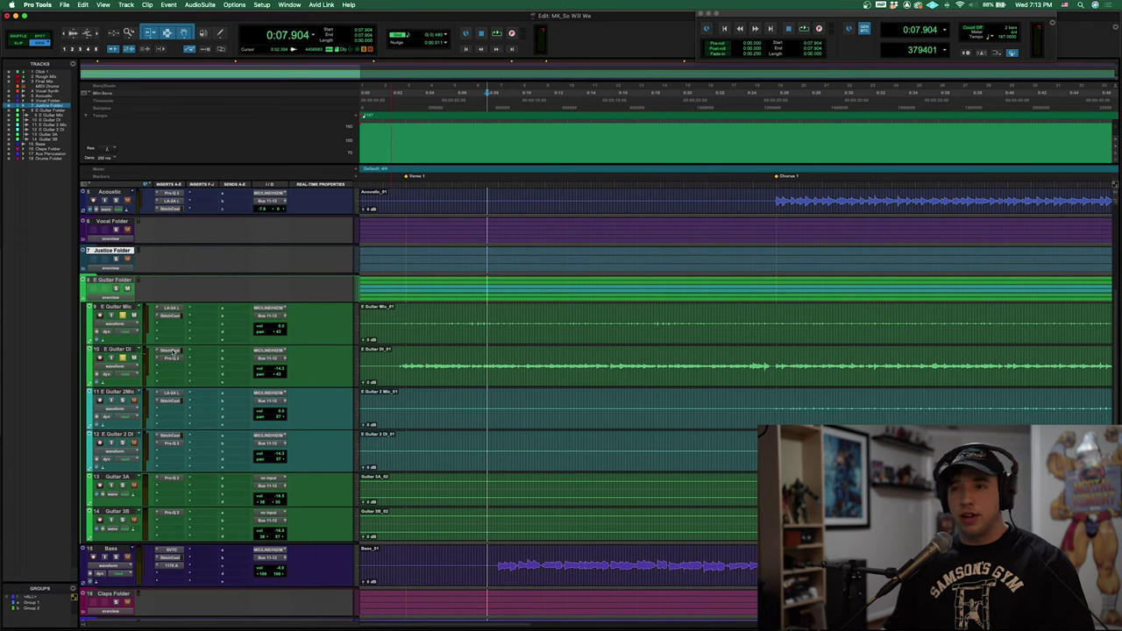
# Step: Inspect SketchCassette and Pro-Q 3 on the E Guitar DI track and the LA-2A on the E Guitar Mic track
pyautogui.click(171, 355)
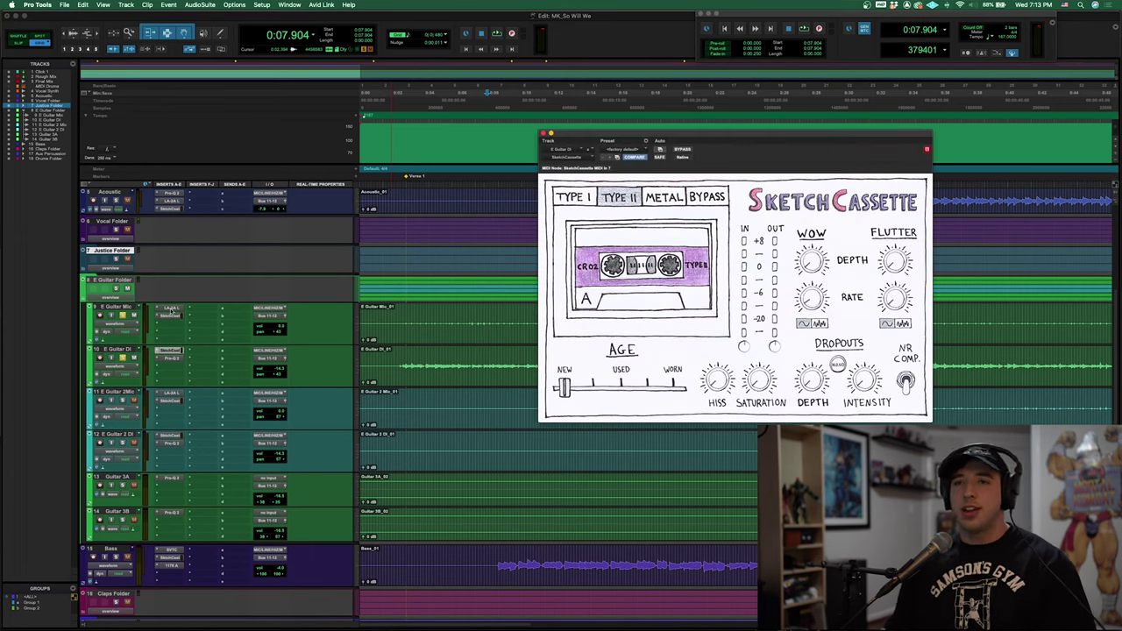
pyautogui.click(172, 308)
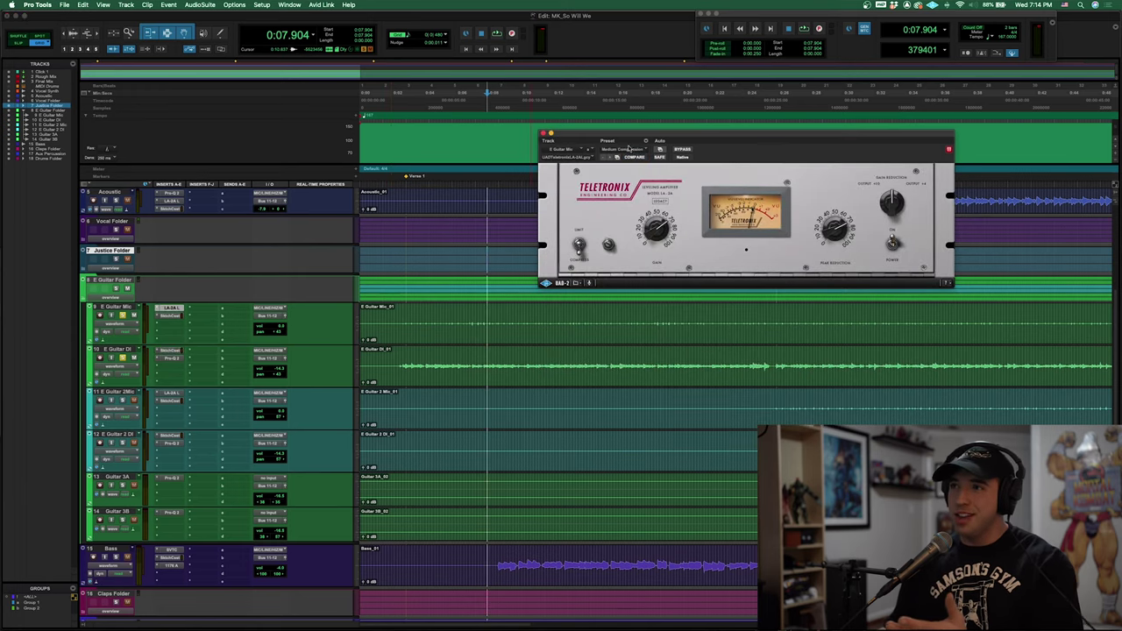
pyautogui.click(543, 134)
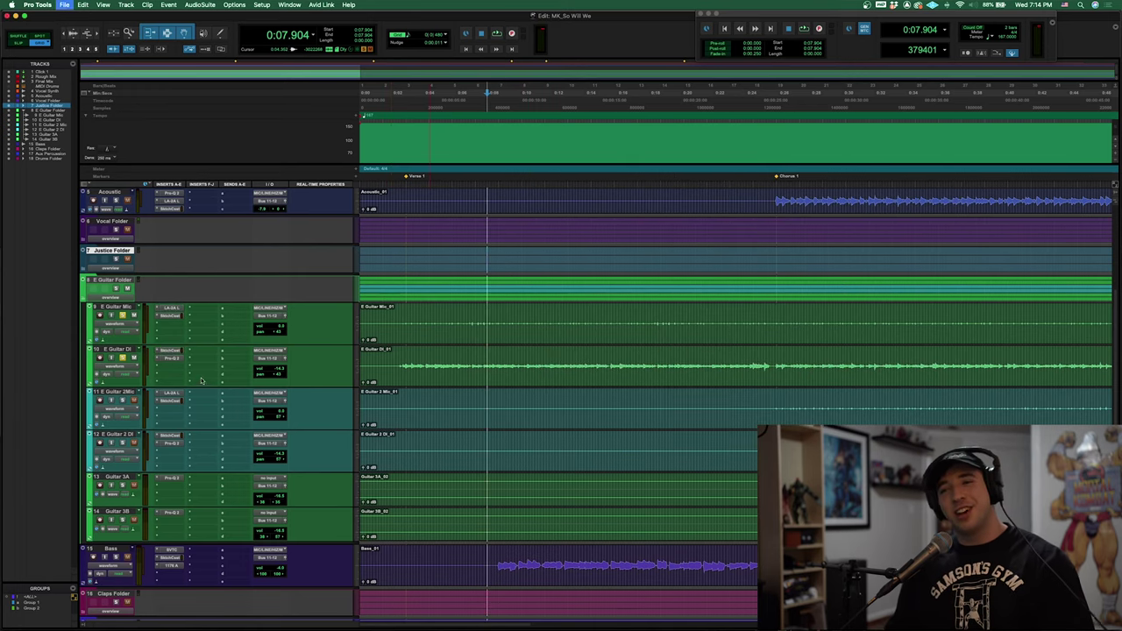
pyautogui.click(176, 359)
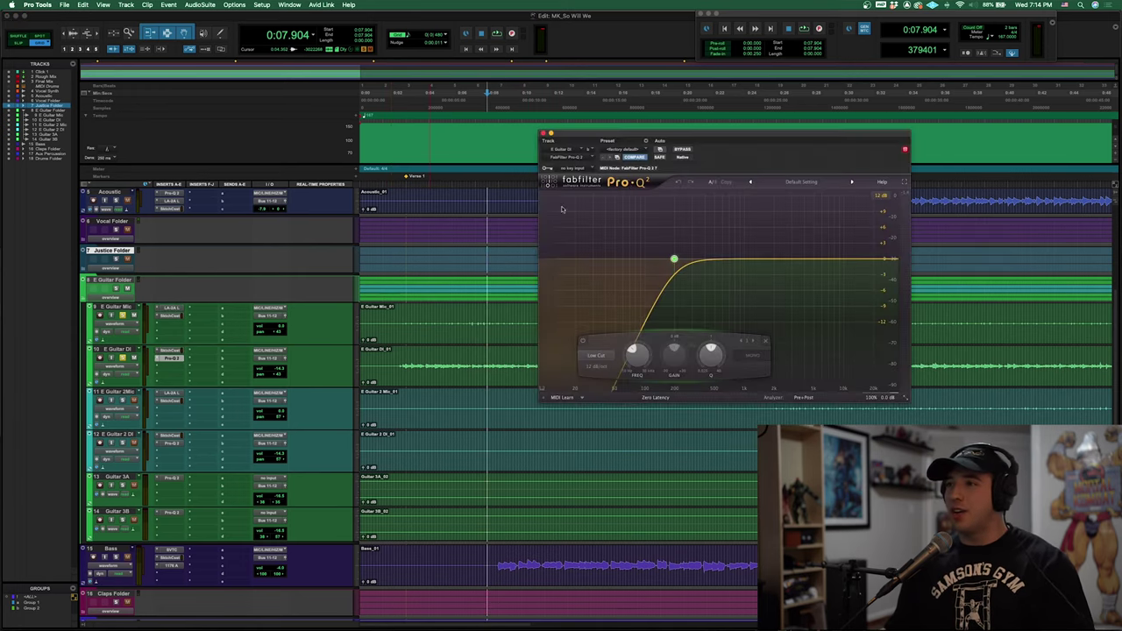
pyautogui.click(542, 133)
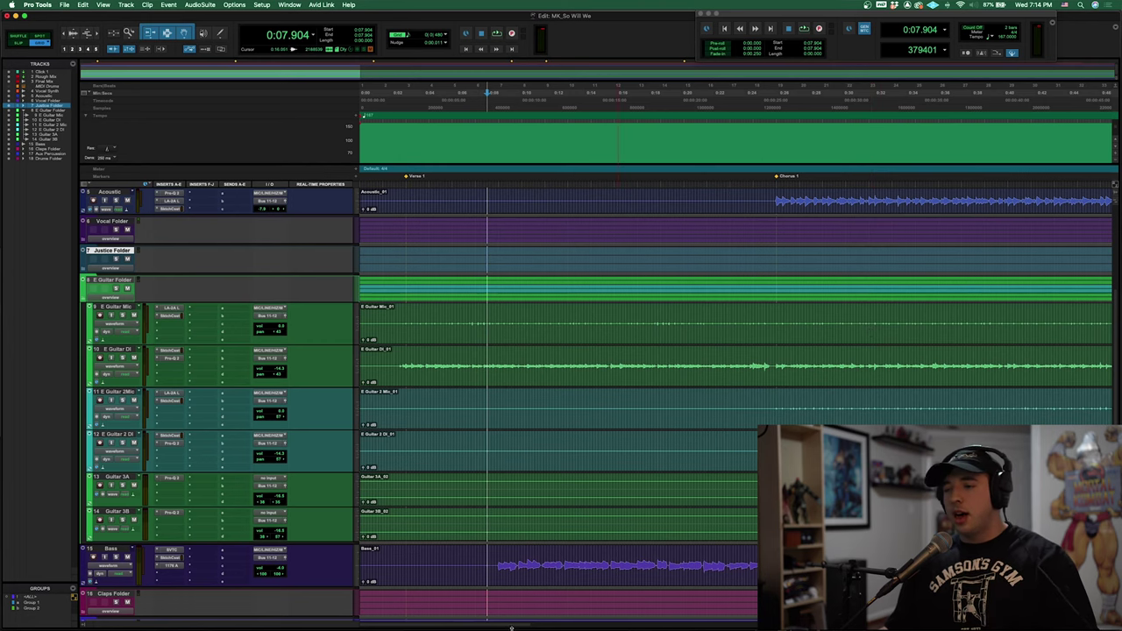
# Step: Audition the electric guitar tracks from 0:24.970 into Chorus 1, soloing Guitar 3A and 3B and then all the guitars
pyautogui.hscroll(5, 513, 625)
pyautogui.click(645, 95)
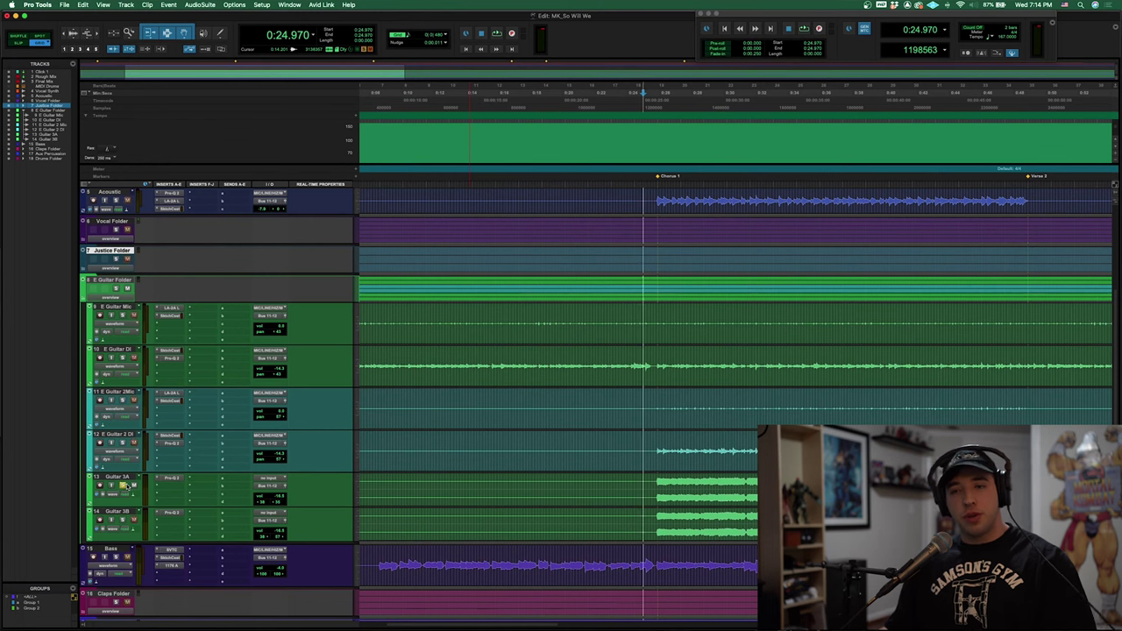
pyautogui.press('space')
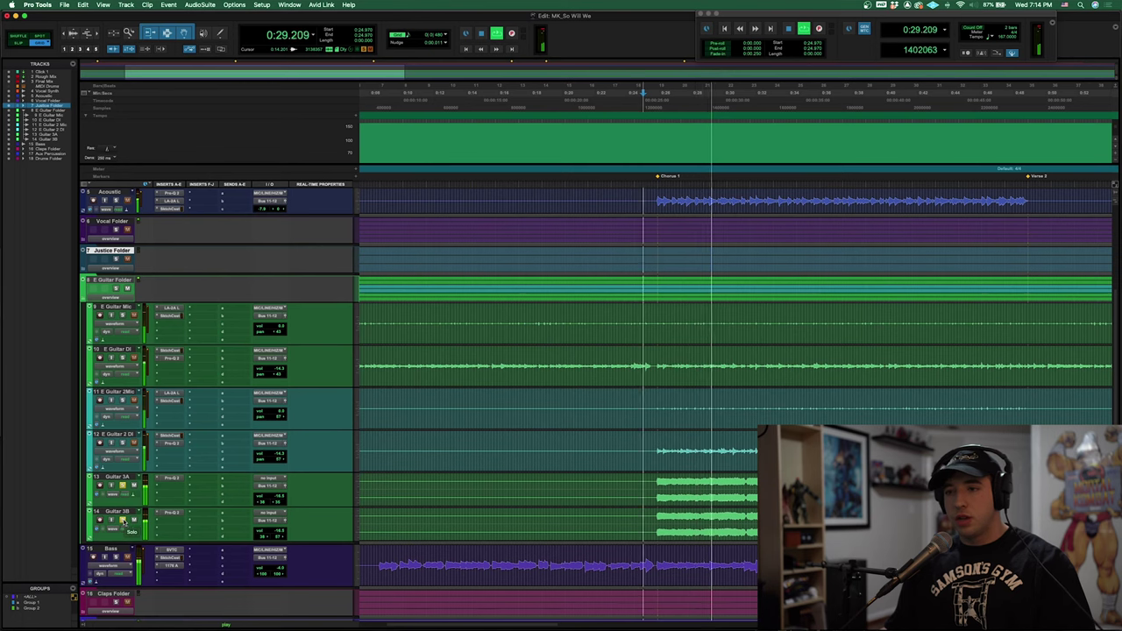
pyautogui.press('space')
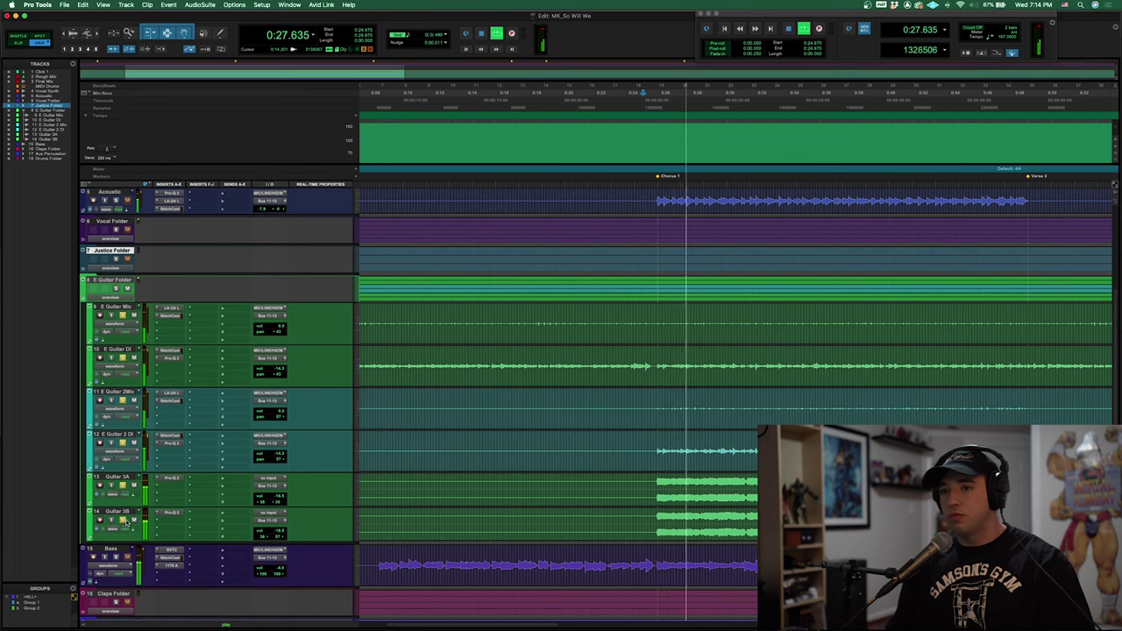
pyautogui.press('space')
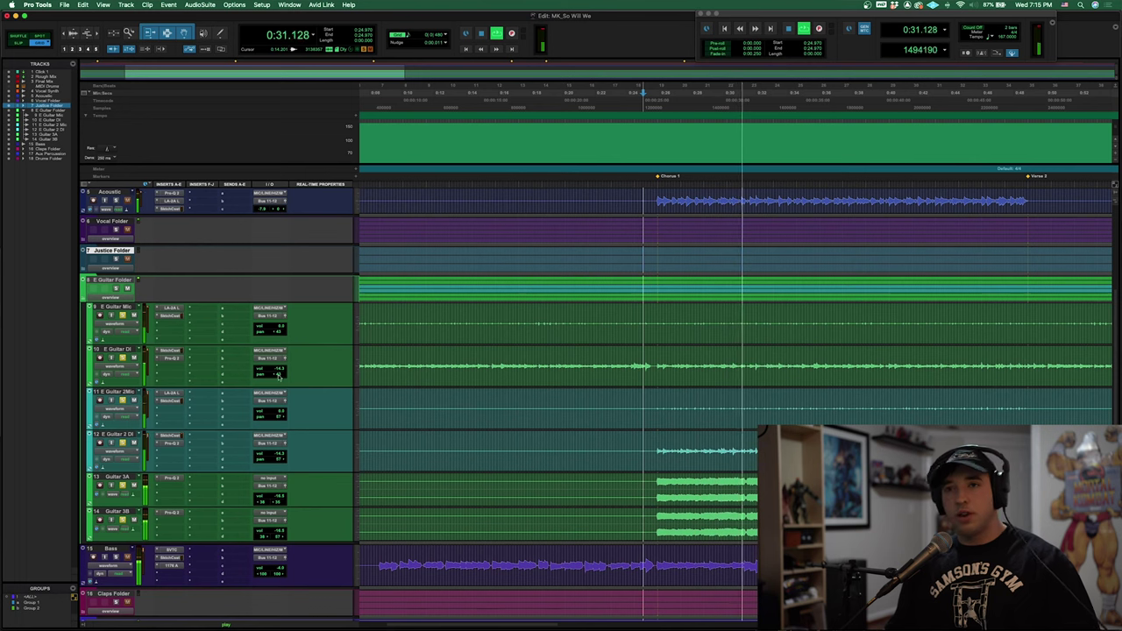
pyautogui.press('space')
pyautogui.click(121, 307)
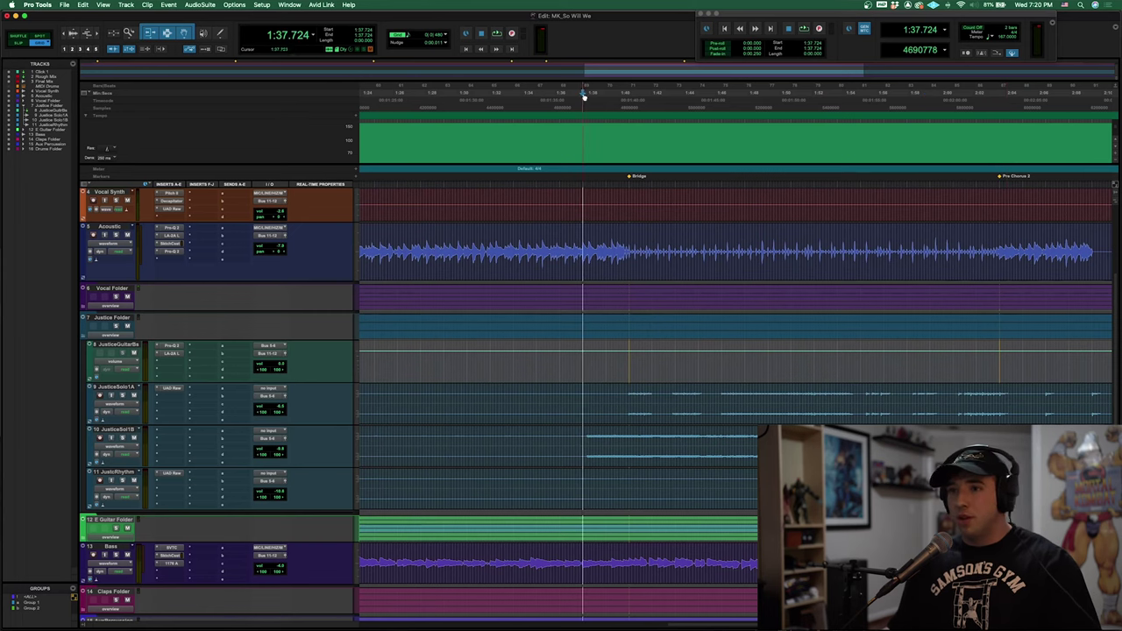
# Step: Save the session and audition the Justice Folder guitars in the bridge from about 1:52, comparing them soloed and unsoloed
pyautogui.press('super+s')
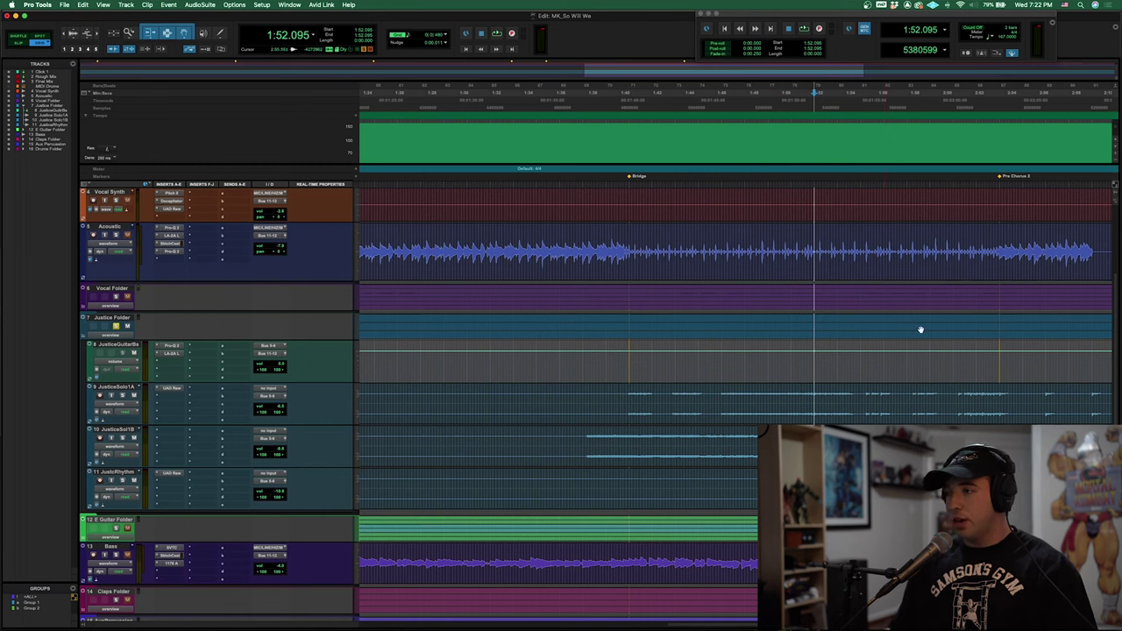
pyautogui.press('space')
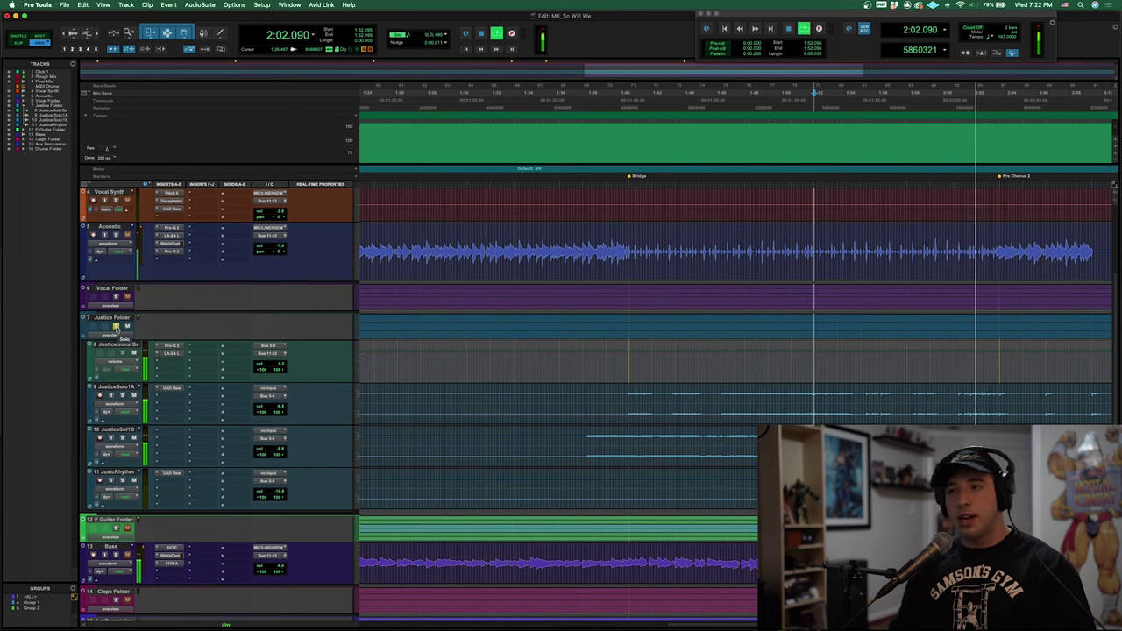
pyautogui.press('space')
pyautogui.click(816, 102)
pyautogui.press('space')
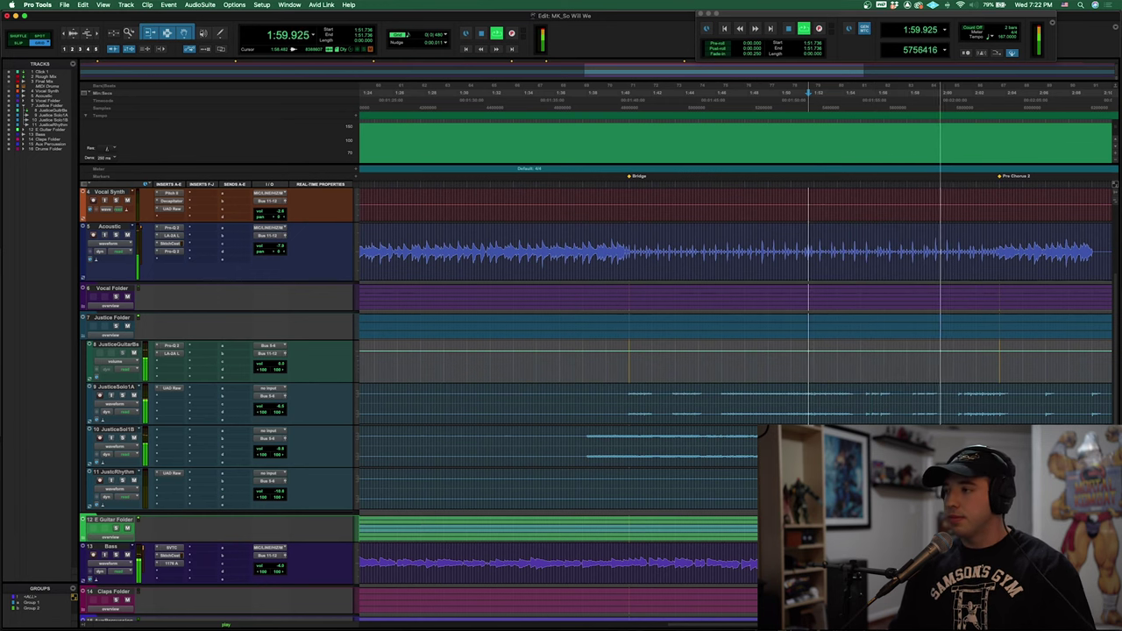
pyautogui.press('space')
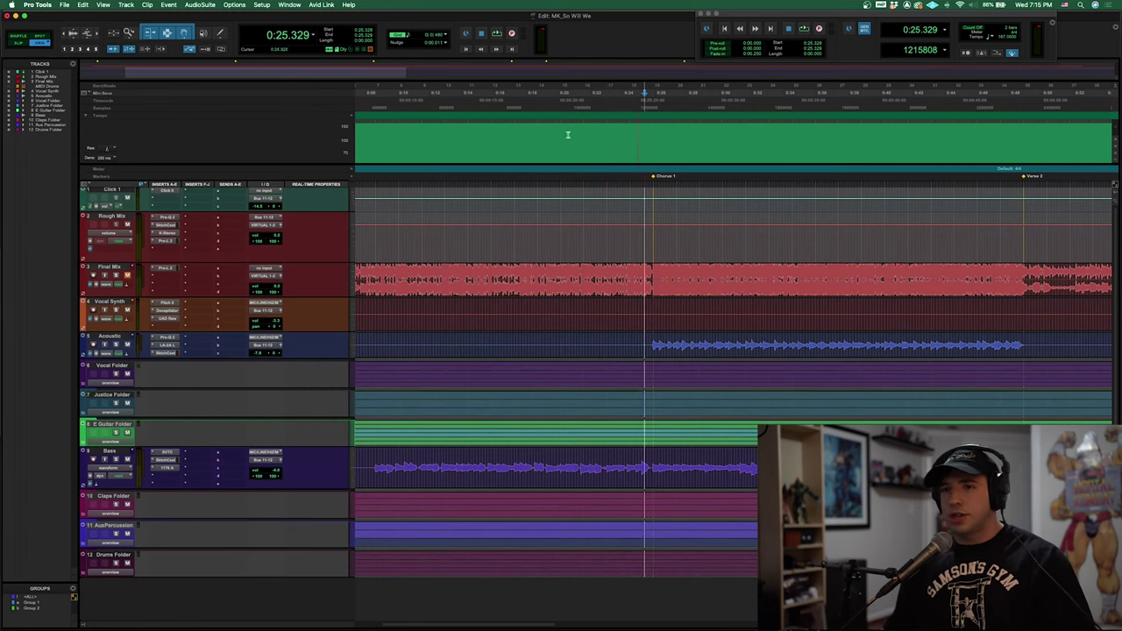
# Step: Audition the soloed Acoustic track from 0:25.329, enlarging its track height during playback, and save the session
pyautogui.press('space')
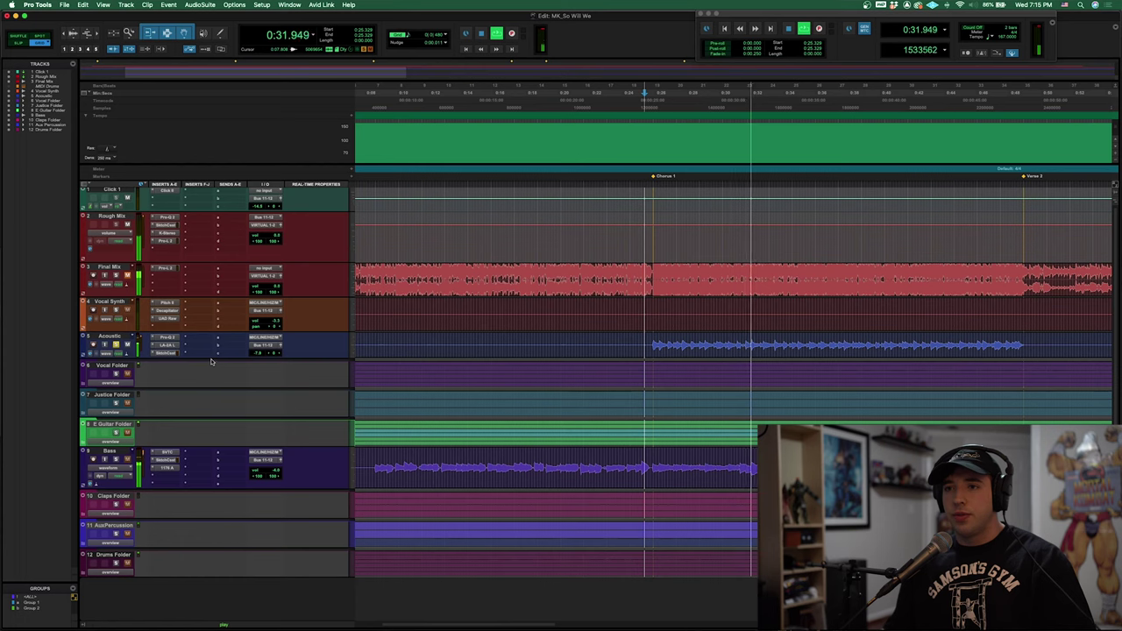
pyautogui.moveTo(211, 359); pyautogui.dragTo(210, 388)
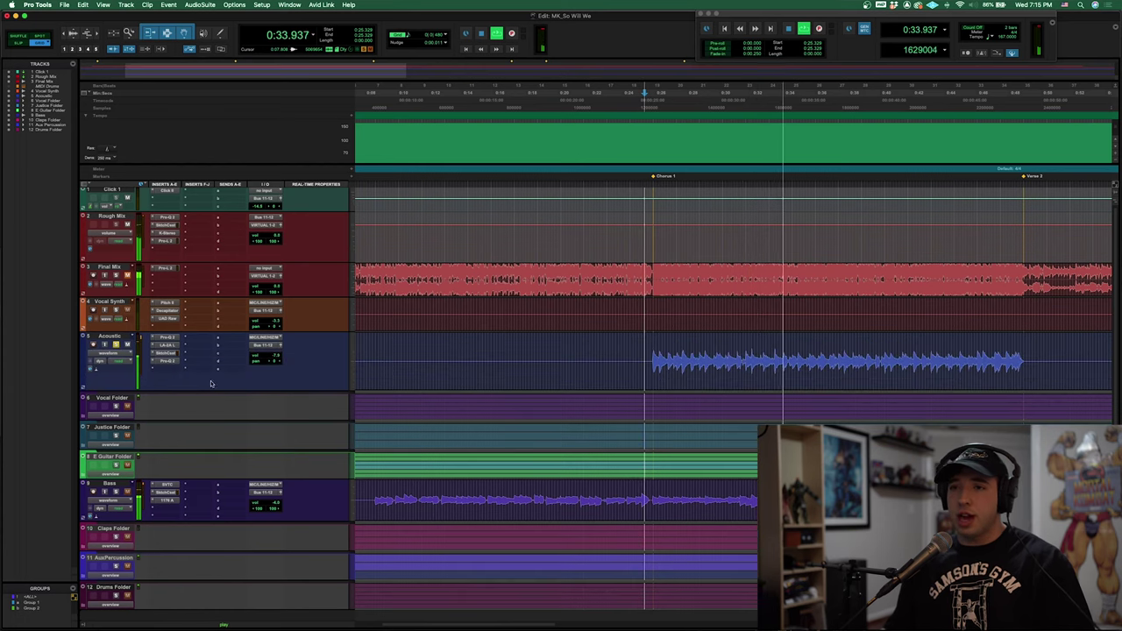
pyautogui.press('space')
pyautogui.press('super+s')
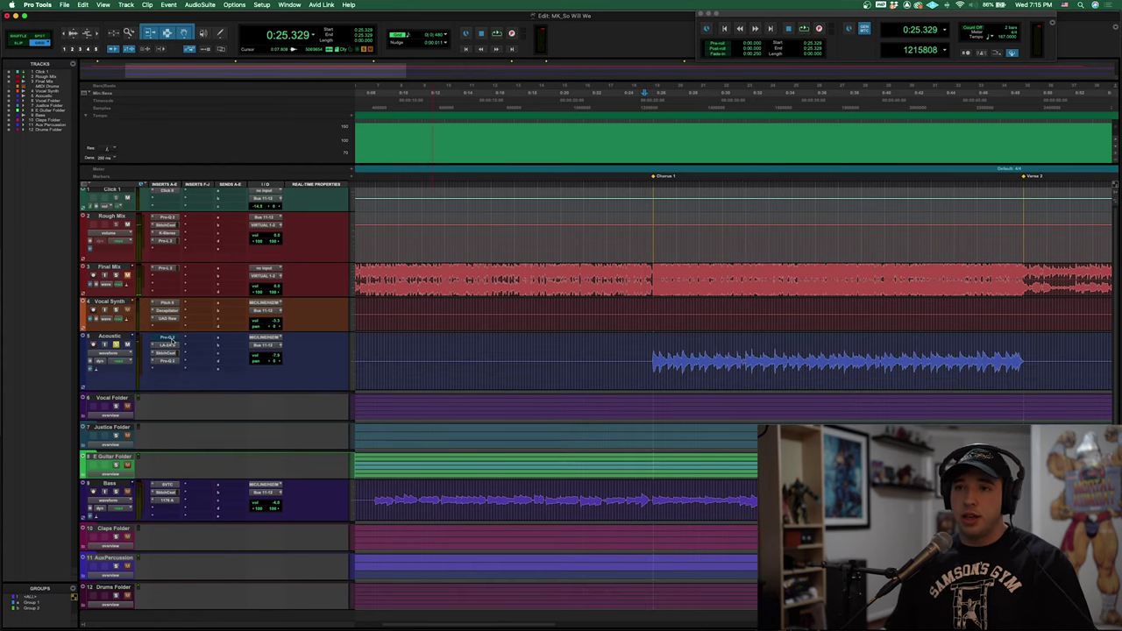
# Step: Inspect the first Pro-Q 3, LA-2A, SketchCassette and second Pro-Q 3 inserts on the Acoustic track
pyautogui.click(169, 337)
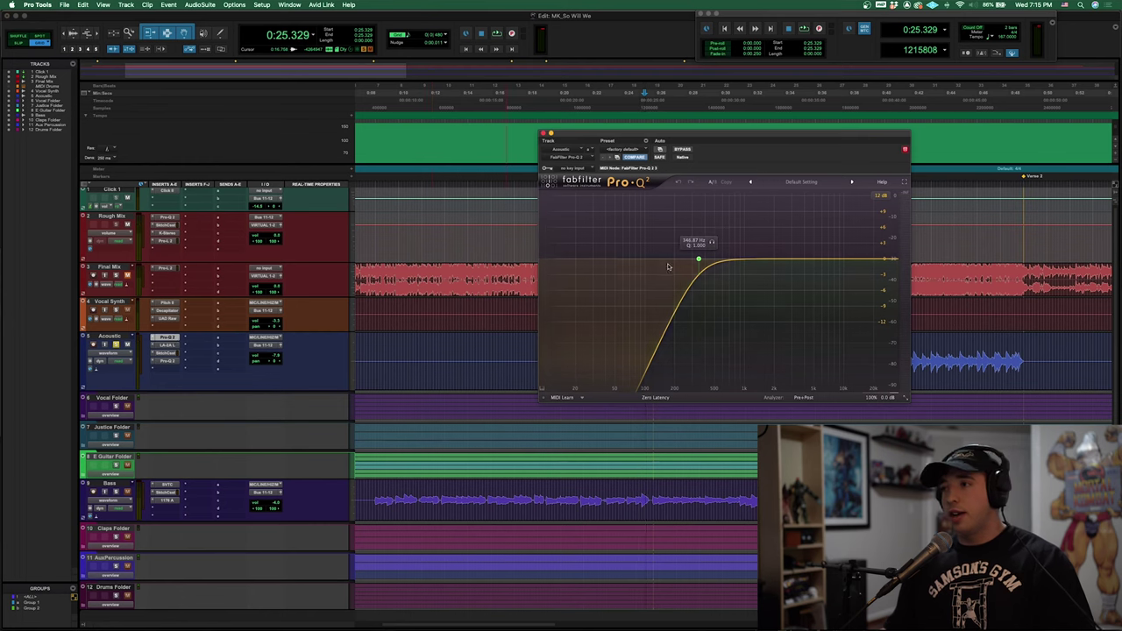
pyautogui.press('space')
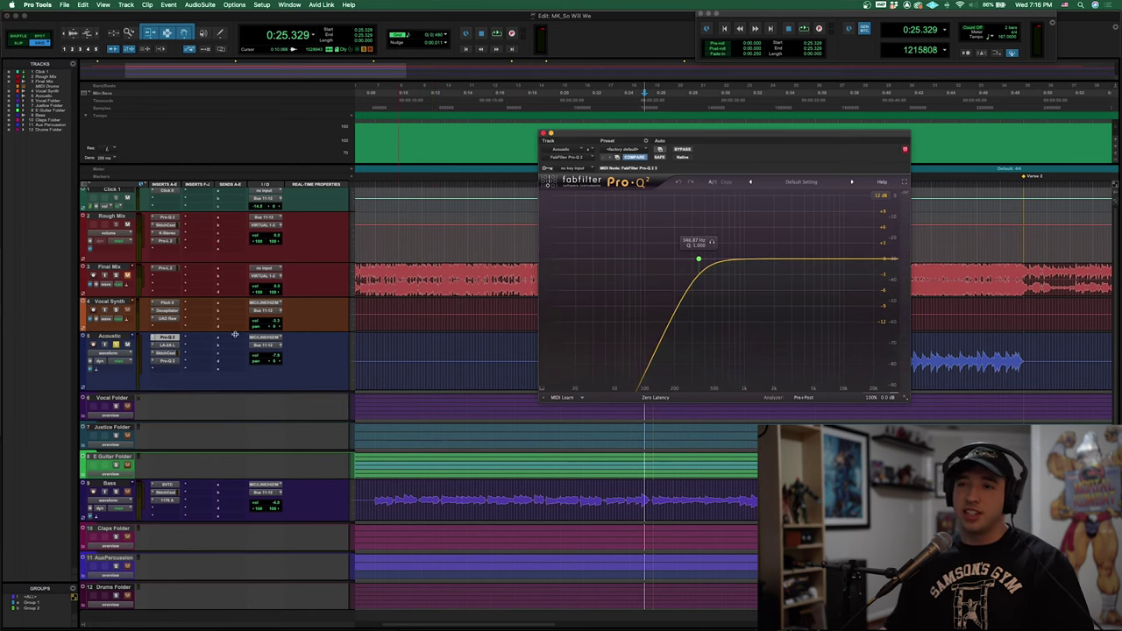
pyautogui.click(167, 346)
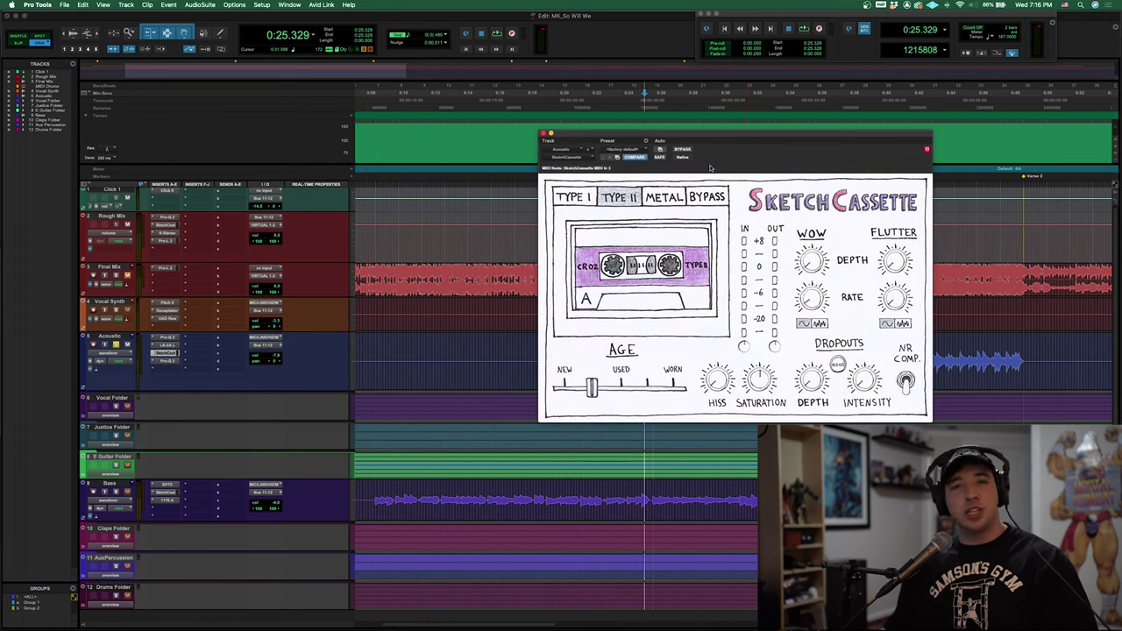
pyautogui.click(167, 359)
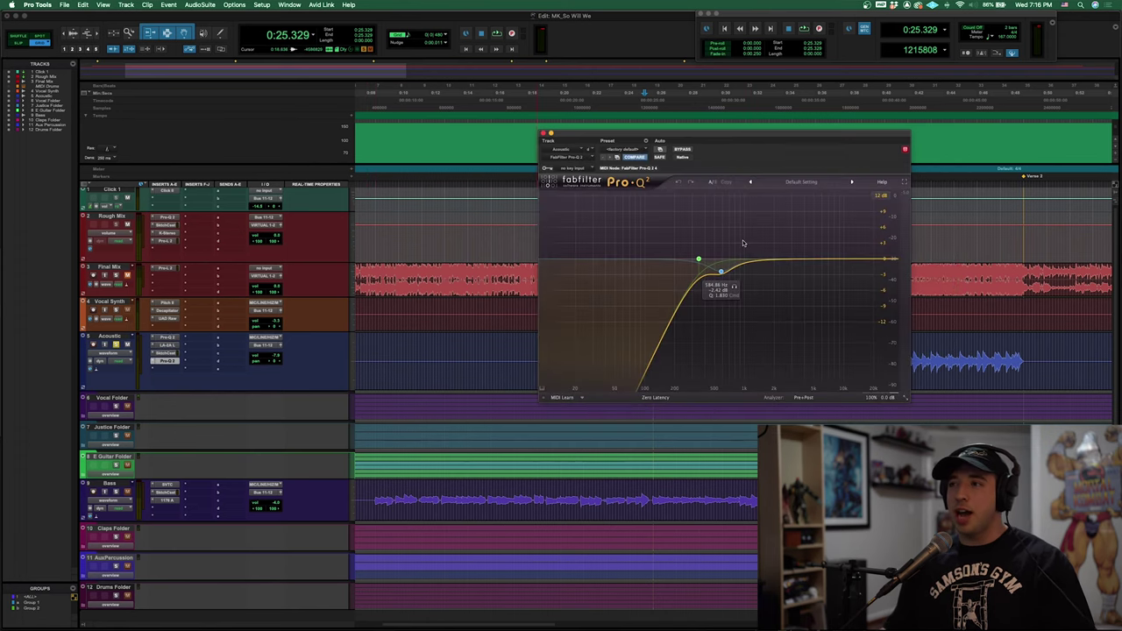
pyautogui.click(545, 135)
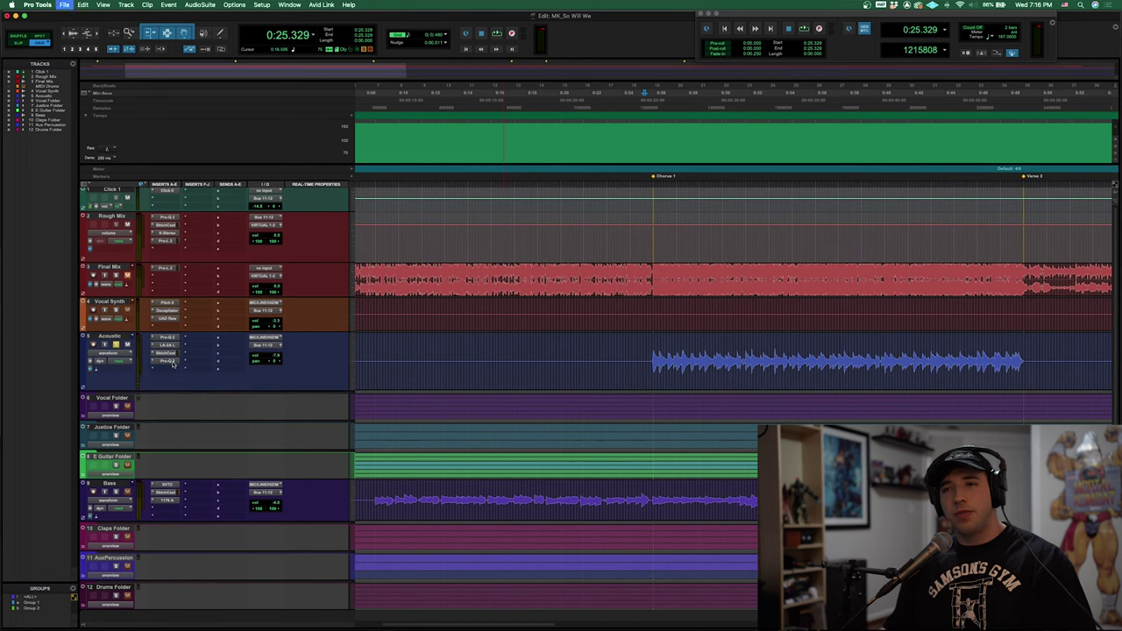
# Step: Audition the soloed Acoustic track from 0:25.329 with its insert plug-ins bypassed
pyautogui.press('space')
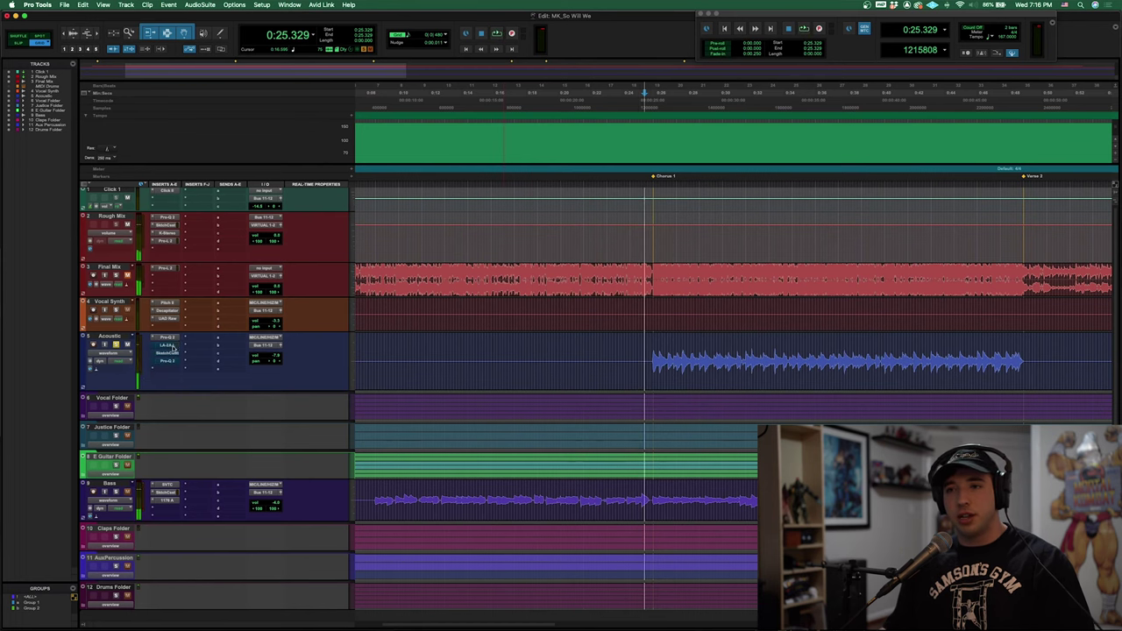
pyautogui.press('space')
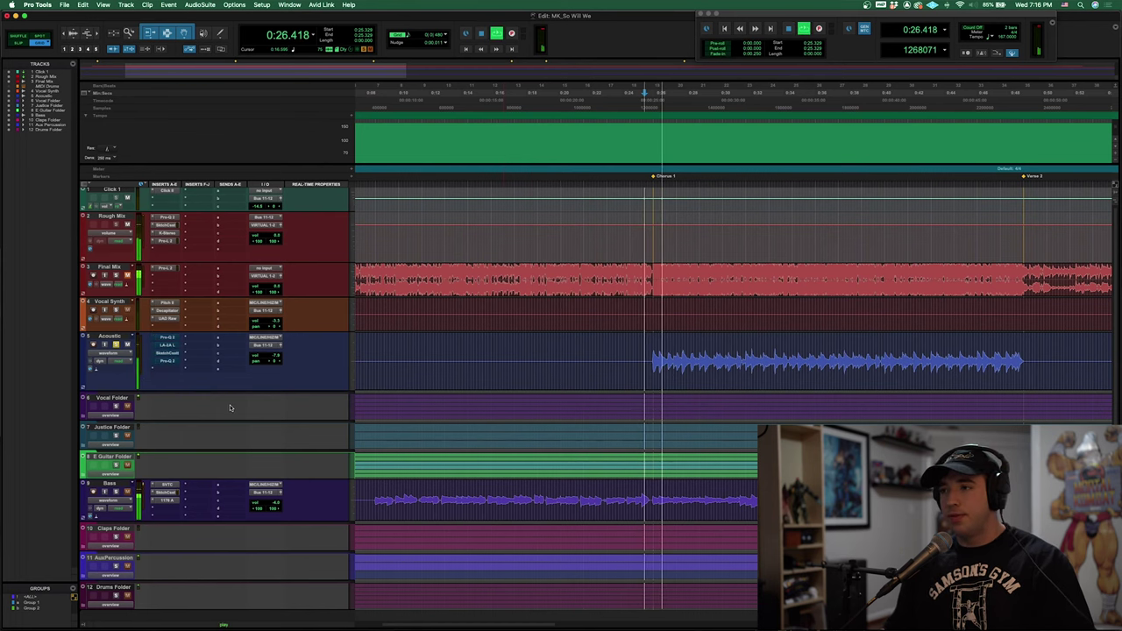